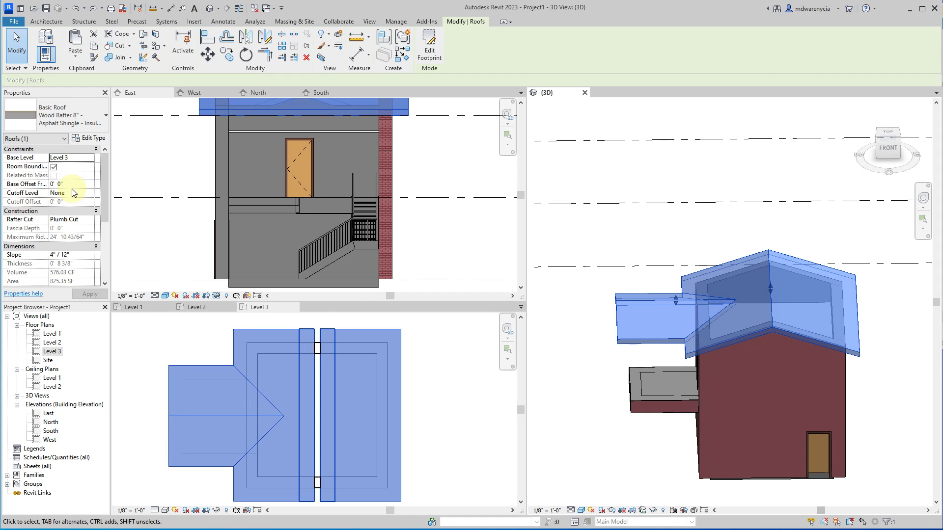
- Set the selected roof's slope to 0" / 12" to make it flat
left_click(78, 255)
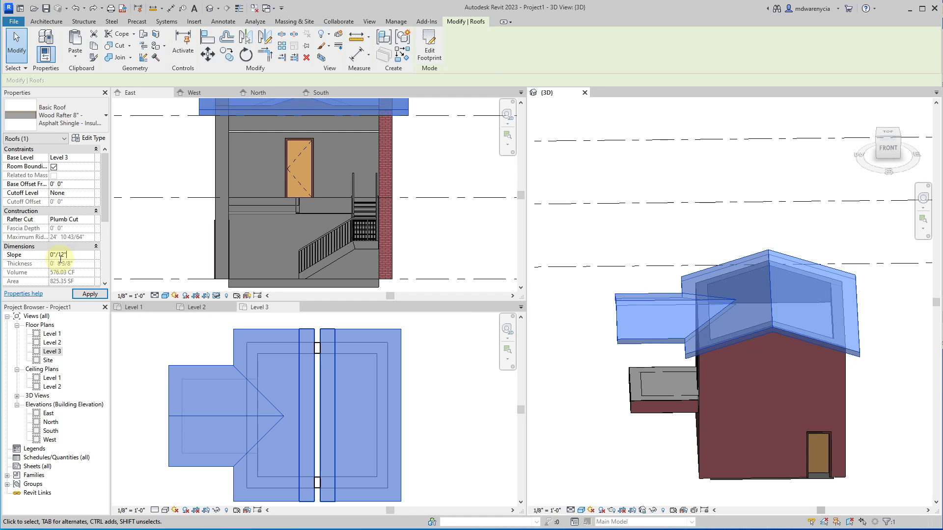
left_click(604, 442)
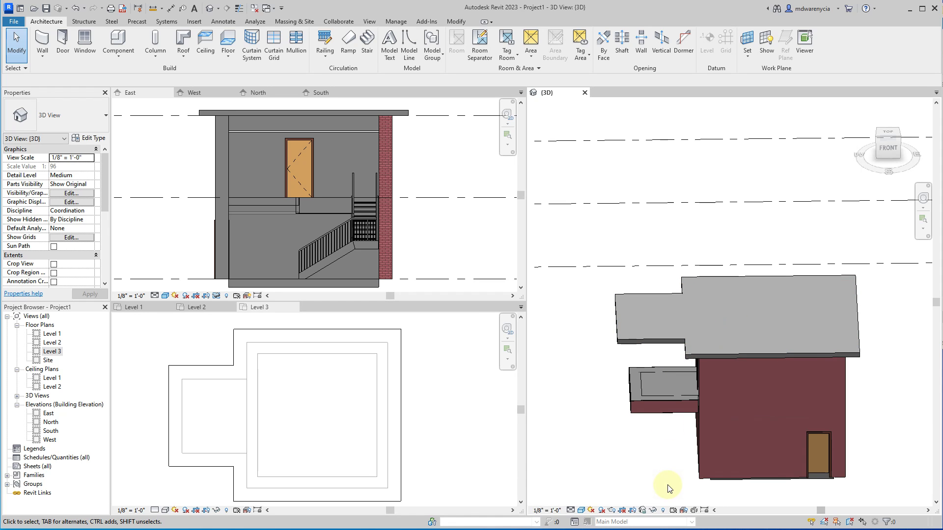
- Add a shape-editing point near the middle of the flat roof's large main section
left_click(823, 349)
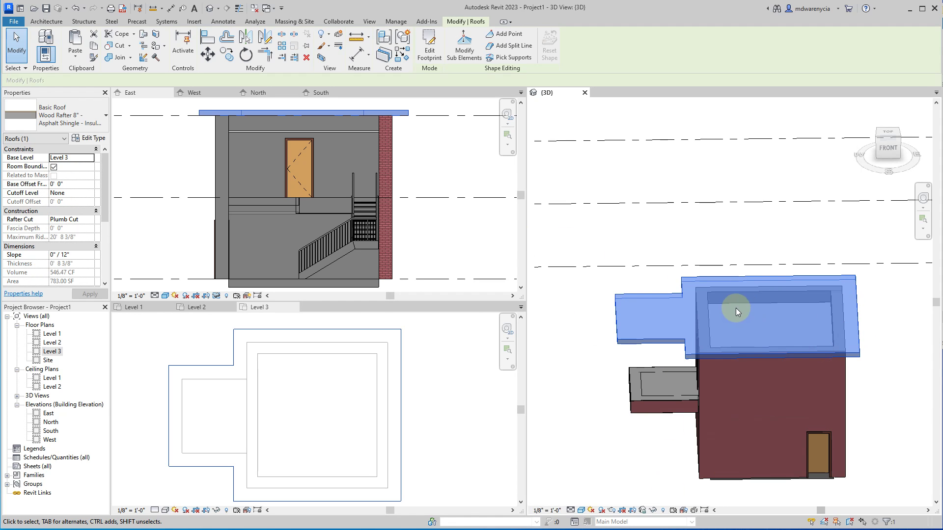
left_click(730, 248)
left_click(717, 290)
left_click(491, 33)
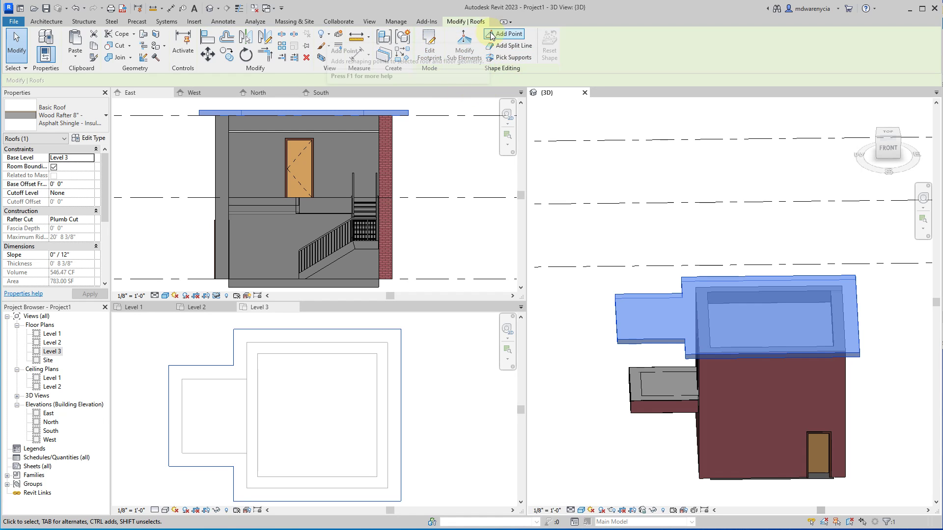
scroll(800, 275, "up", 2)
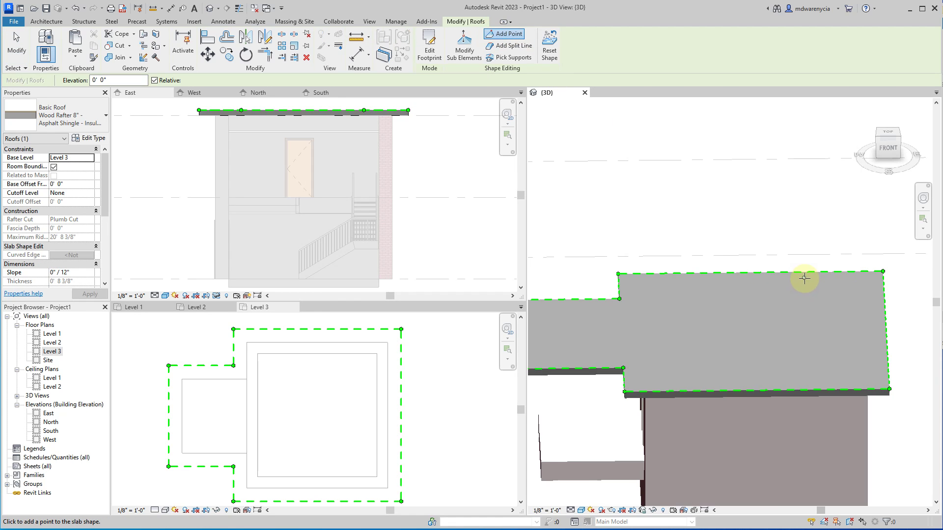
mouse_move(813, 322)
middle_mouse_down("shift")
mouse_move(720, 389)
mouse_move(625, 421)
mouse_move(816, 378)
mouse_move(800, 421)
mouse_move(655, 320)
middle_mouse_up("shift")
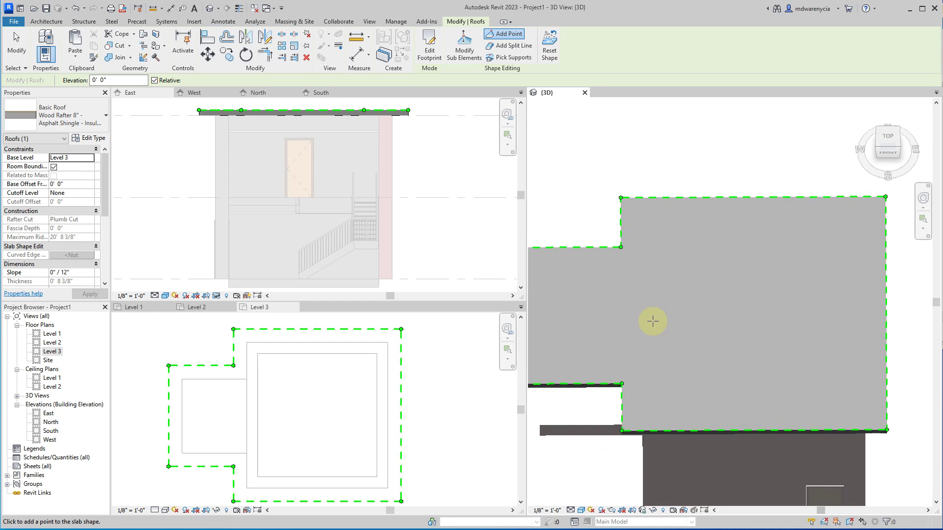
left_click(646, 313)
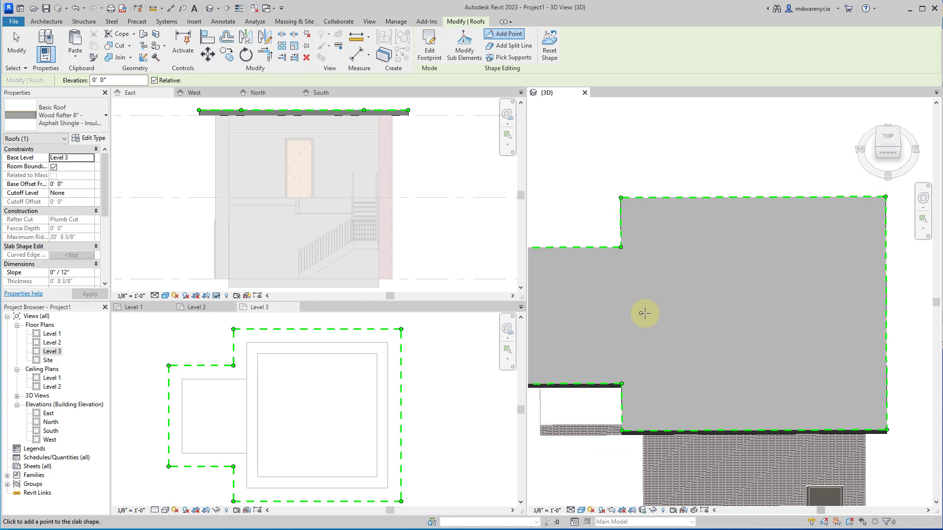
left_click(784, 300)
left_click(765, 307)
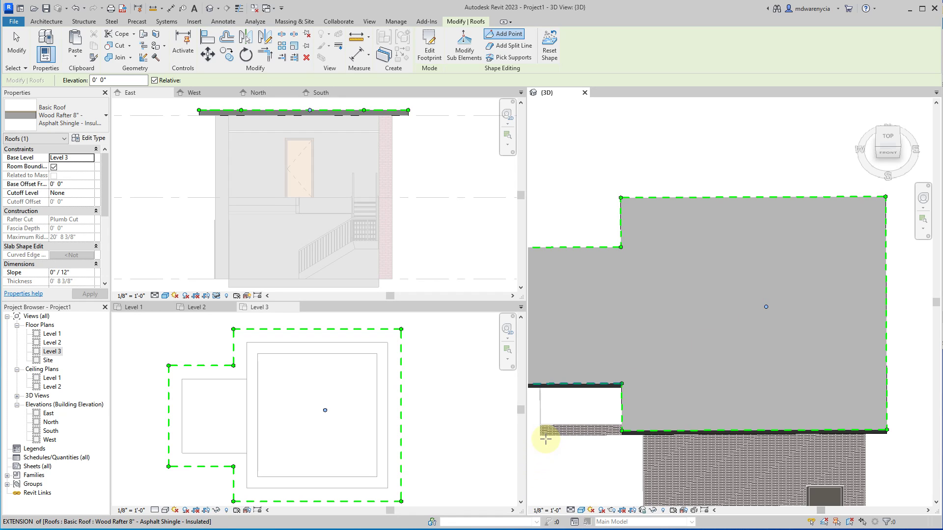
key("Escape")
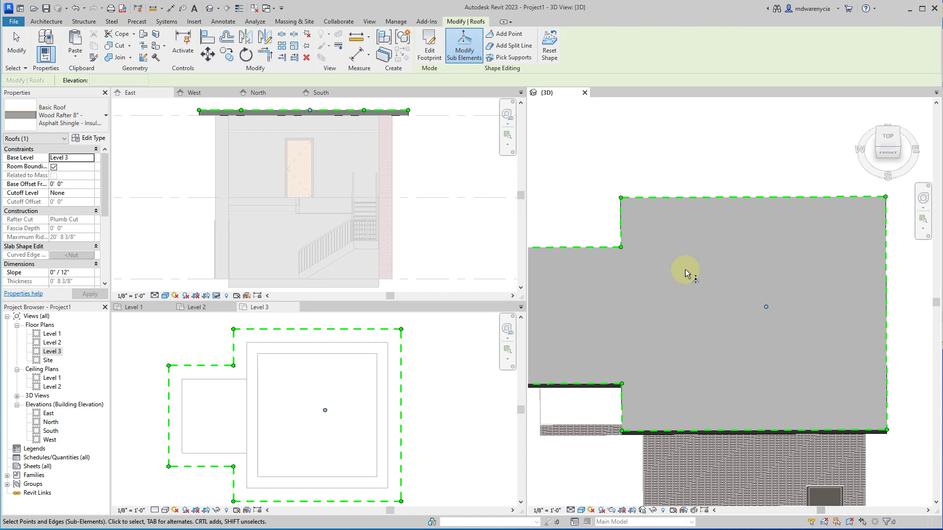
- Raise the roof's new middle point and set its elevation to 3"
left_click(766, 308)
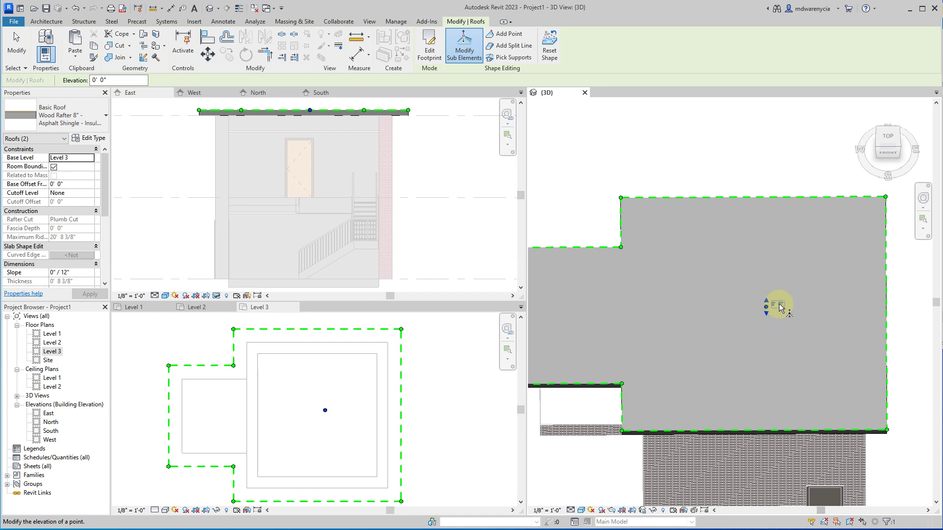
left_click_drag(770, 319, 767, 300)
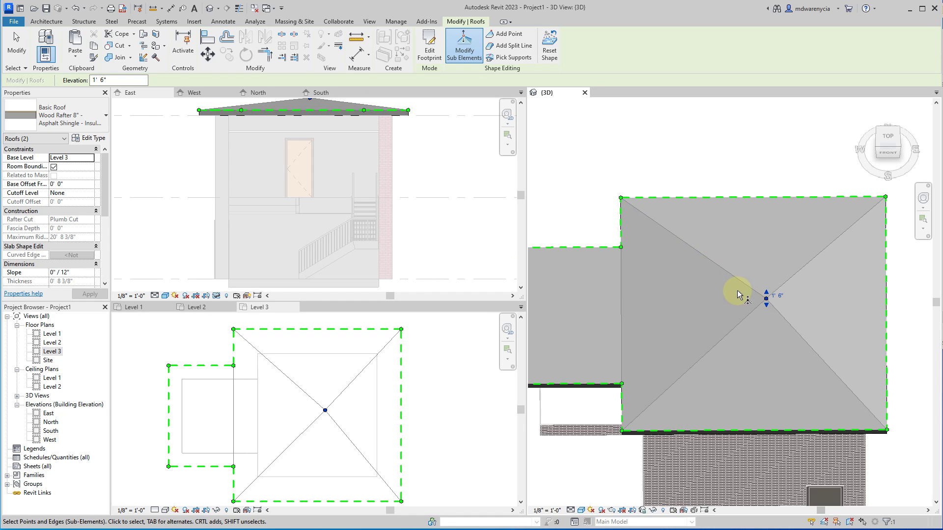
left_click(766, 305)
left_click_drag(767, 305, 768, 311)
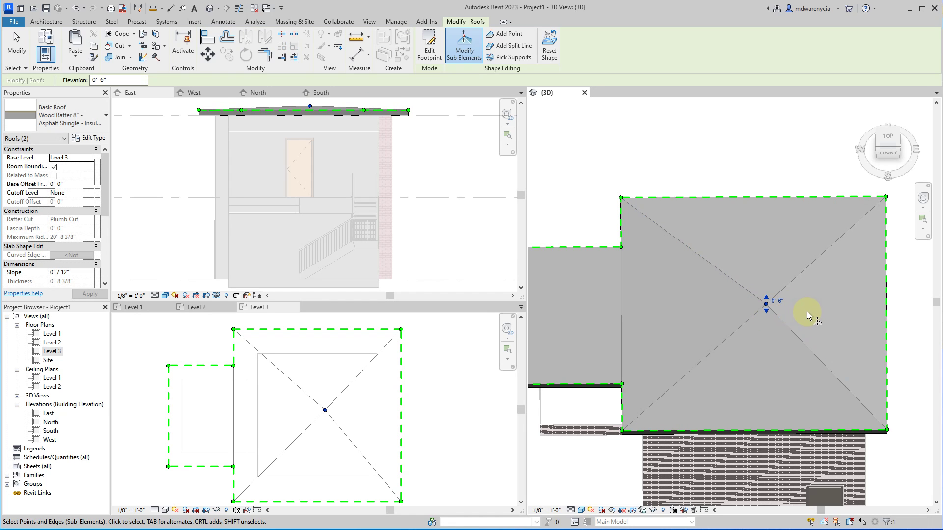
scroll(800, 309, "up", 3)
left_click_drag(724, 293, 727, 306)
left_click(736, 298)
type("3\"")
left_click(790, 278)
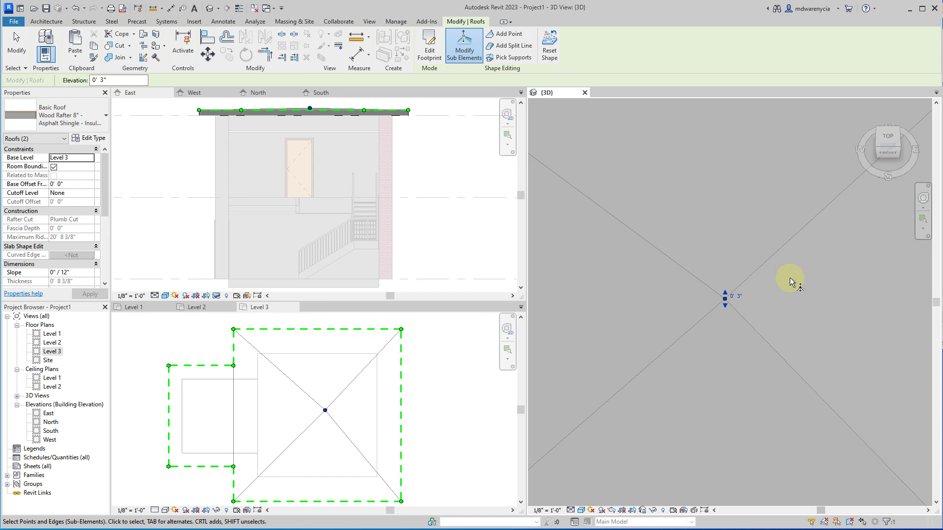
- Check the reshaped roof's profile in the East elevation and finish the roof's shape editing
scroll(656, 372, "down", 5)
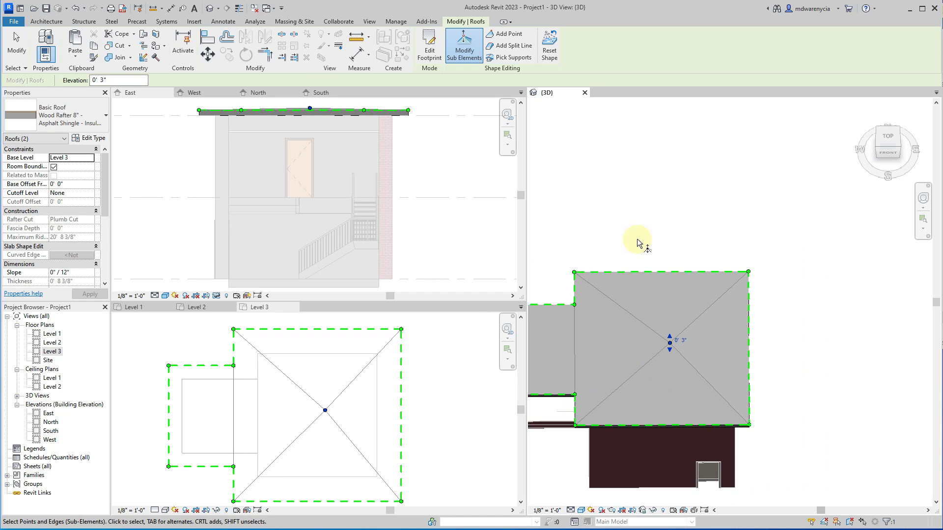
scroll(270, 108, "up", 5)
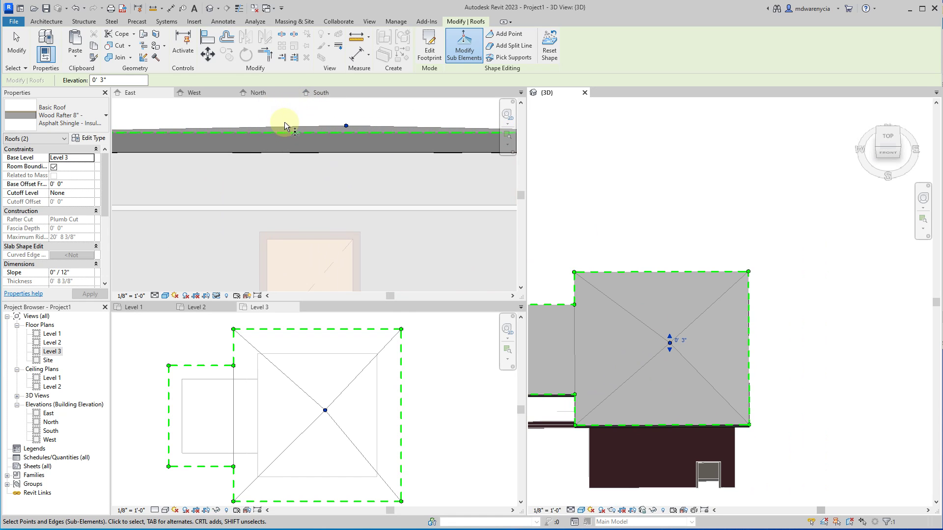
middle_click_drag(300, 197, 306, 216)
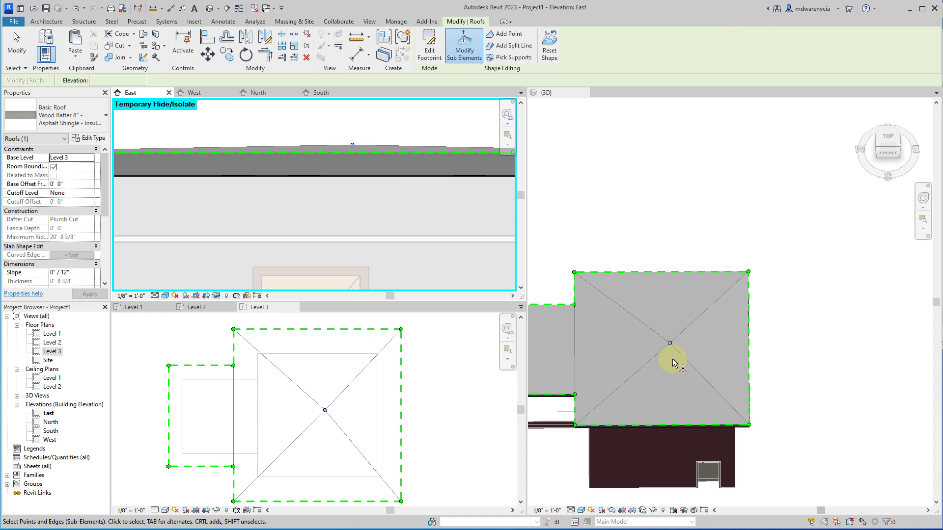
key("Escape")
key("Escape")
left_click(565, 413)
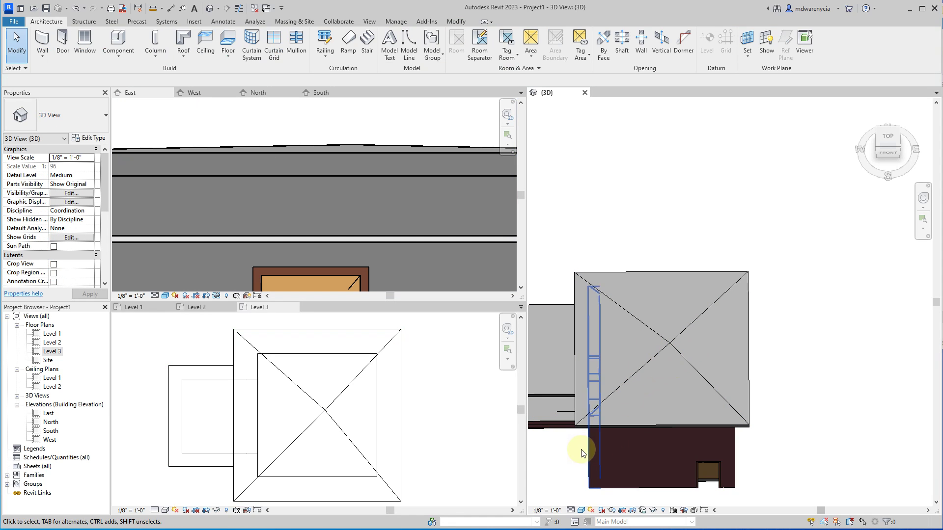
scroll(669, 354, "down", 3)
scroll(827, 326, "up", 6)
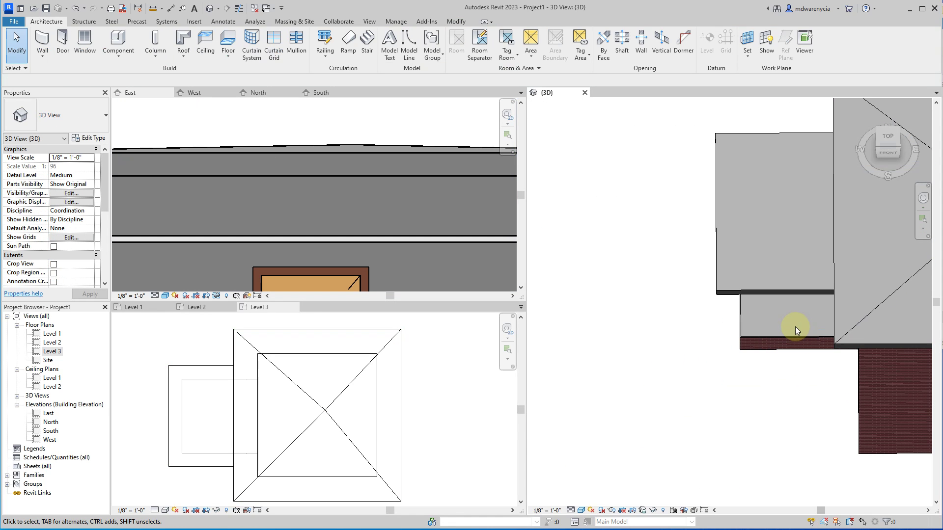
left_click(791, 336)
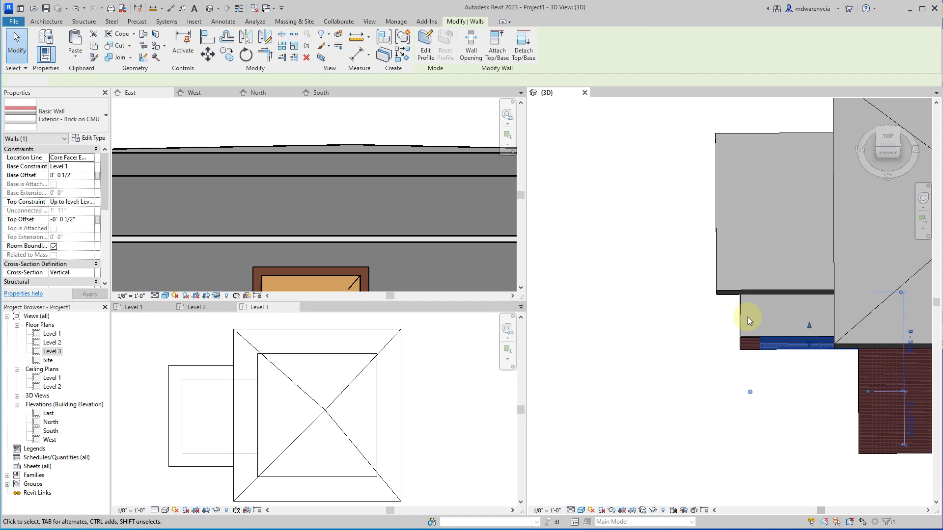
key("Escape")
- Lower the outer edge of the projecting balcony floor on Level 2 with Modify Sub Elements and finish editing
middle_click_drag(880, 358, 823, 351, "shift")
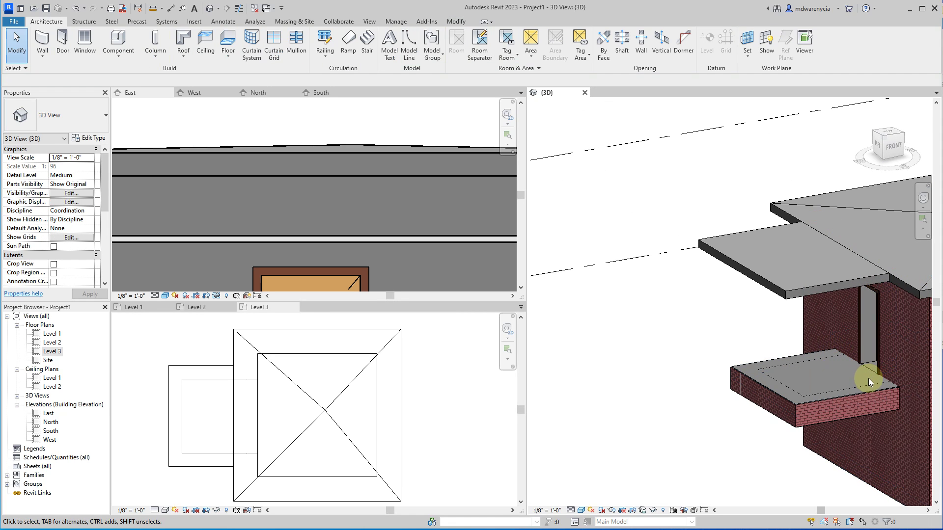
scroll(885, 384, "up", 5)
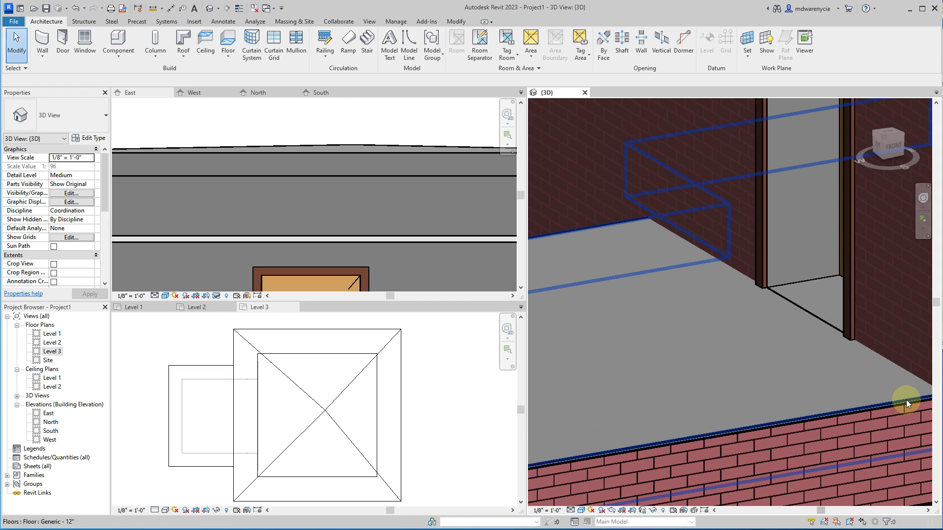
left_click(906, 400)
scroll(788, 381, "down", 2)
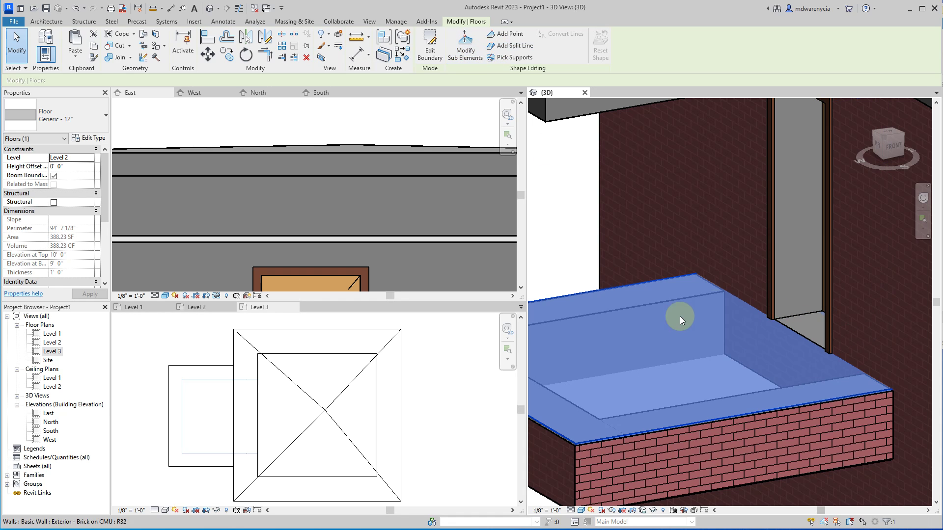
left_click(463, 50)
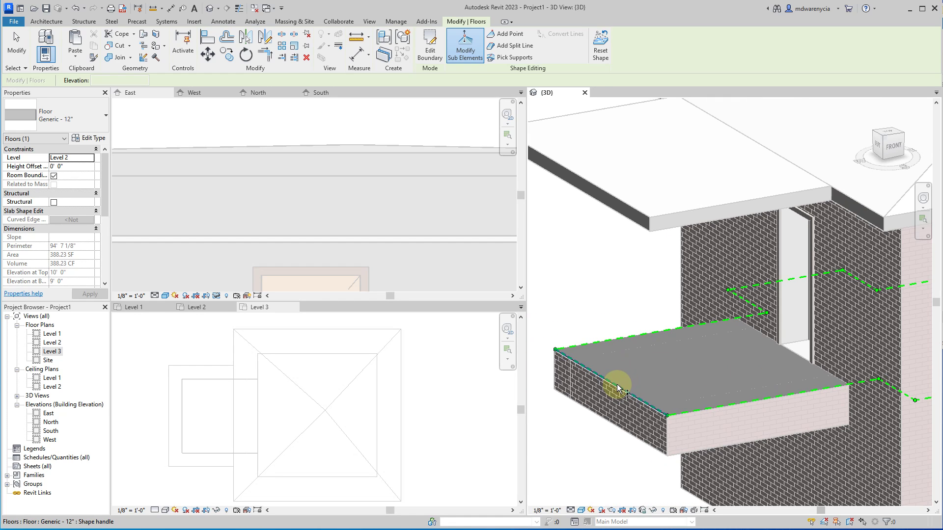
left_click(616, 384)
scroll(606, 378, "up", 3)
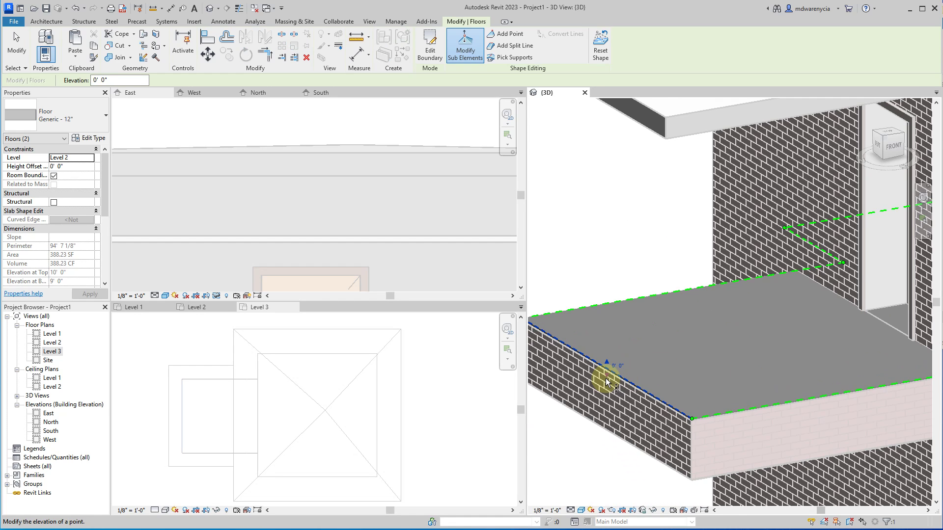
left_click_drag(607, 382, 595, 479)
key("Escape")
key("Escape")
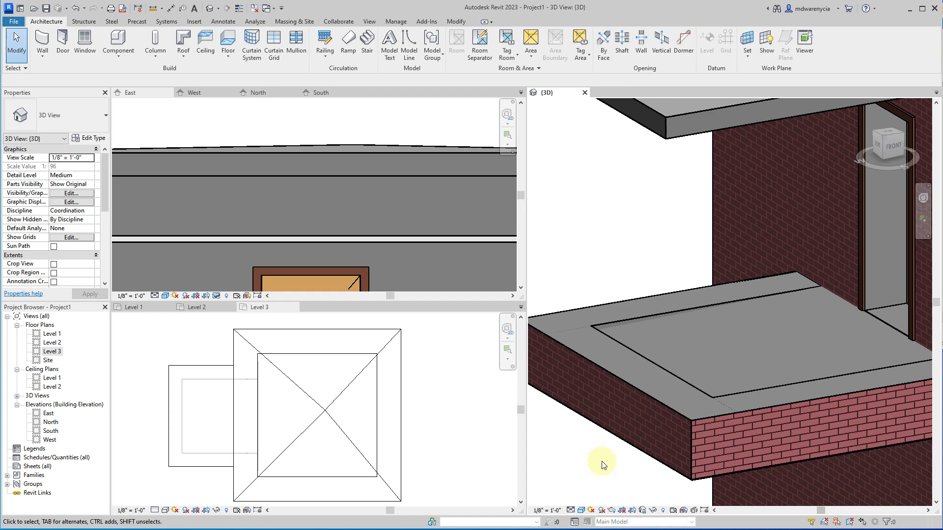
- Examine the sloped balcony floor and its brick walls from several angles in the 3D view
scroll(549, 469, "down", 2)
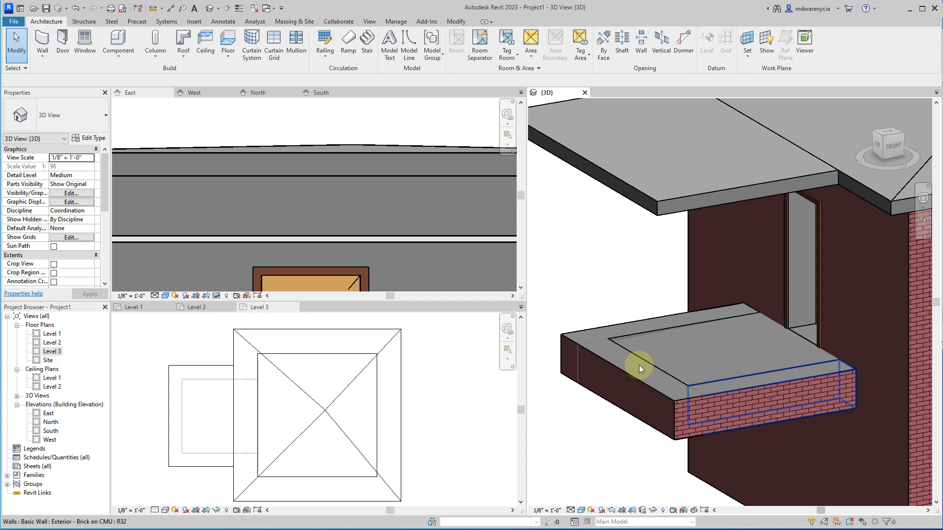
middle_click_drag(754, 415, 729, 417, "shift")
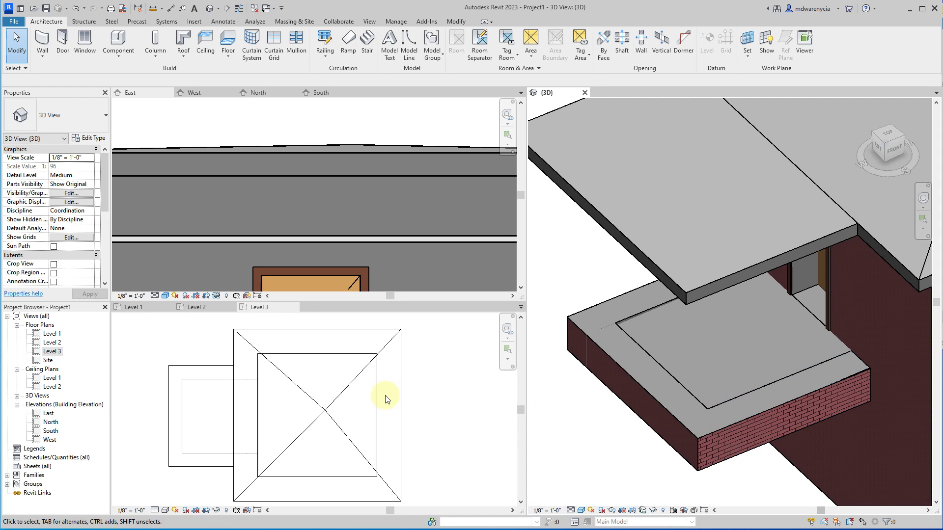
scroll(673, 414, "down", 6)
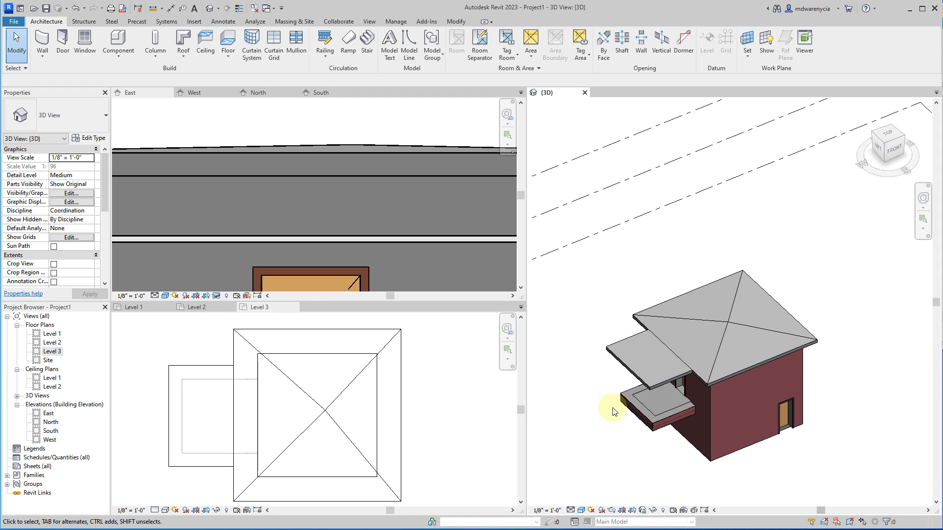
scroll(626, 454, "up", 4)
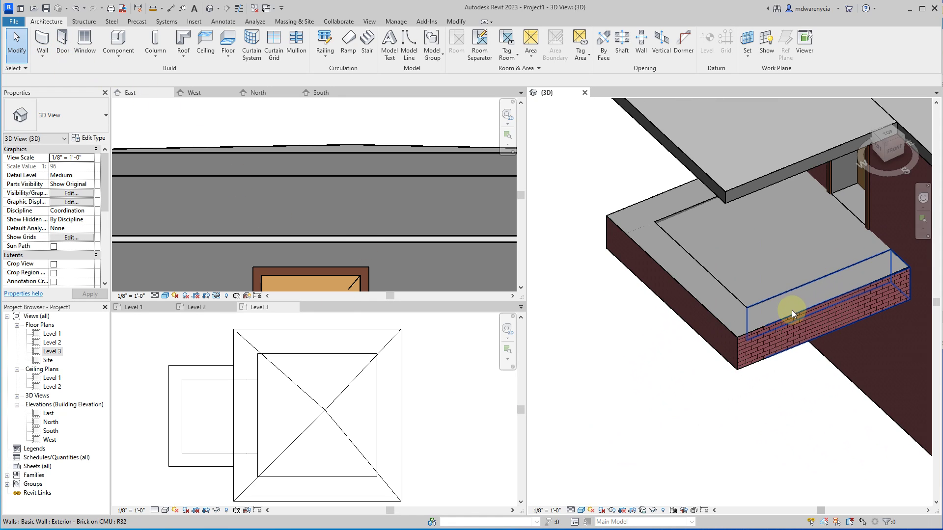
scroll(714, 223, "down", 3)
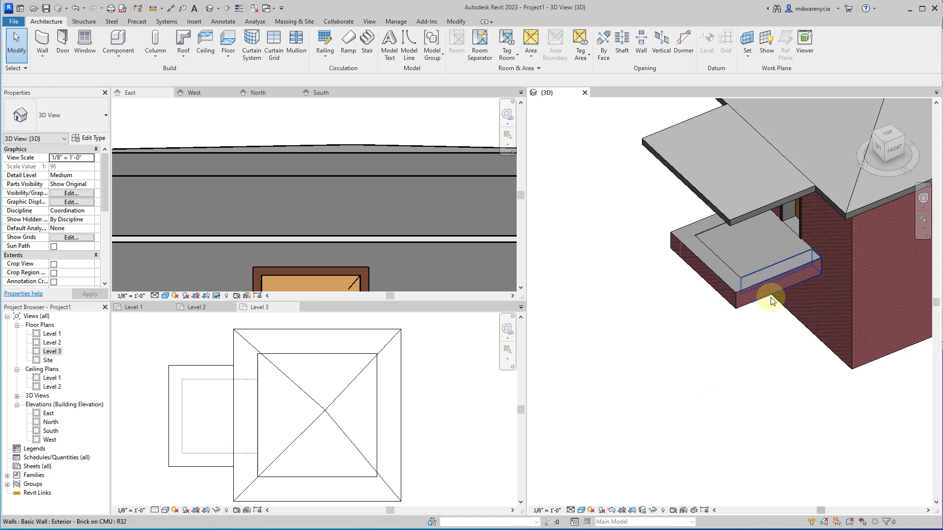
middle_click_drag(768, 236, 688, 400, "shift")
scroll(322, 406, "down", 1)
- Examine the roof's high point and its slope lines in the Level 3 plan and the East elevation
left_click(327, 416)
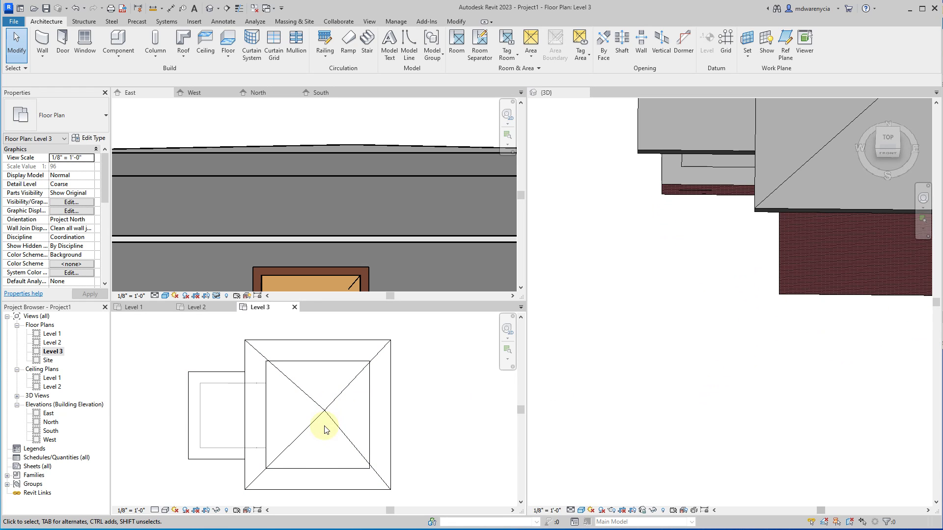
left_click(324, 415)
scroll(324, 416, "up", 5)
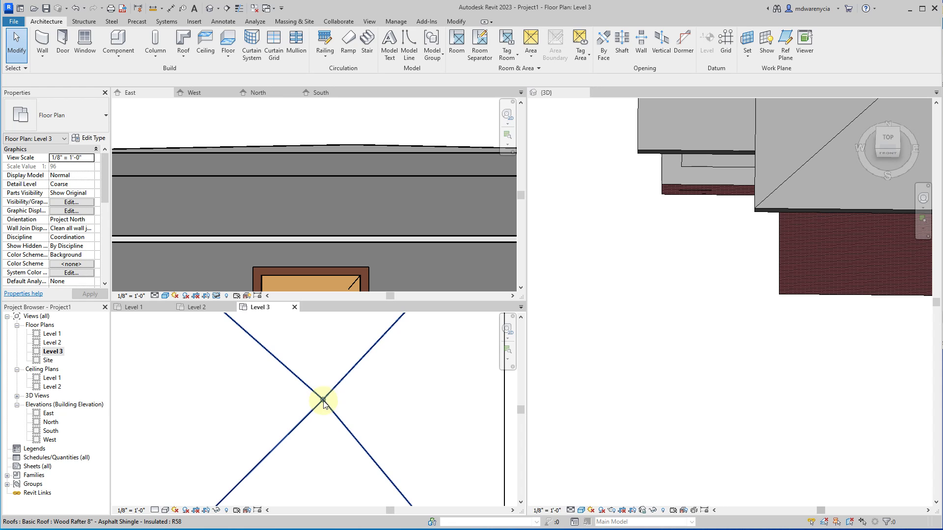
scroll(324, 406, "down", 3)
key("Escape")
scroll(304, 184, "down", 5)
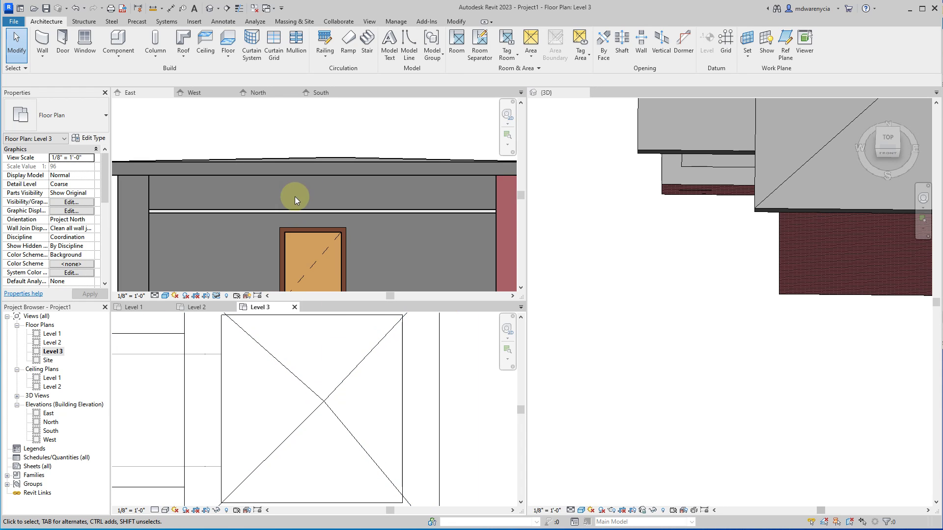
scroll(311, 187, "up", 3)
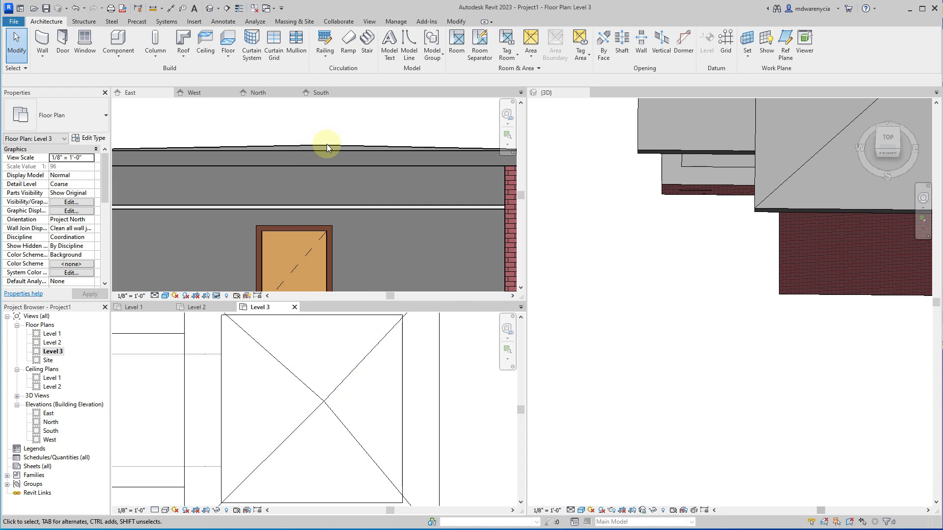
left_click(326, 143)
scroll(287, 213, "down", 2)
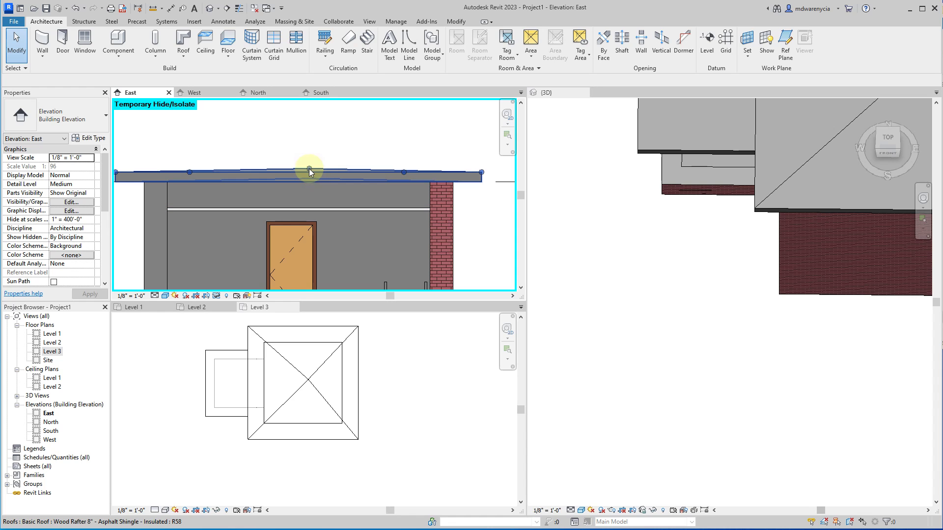
- Lower the roof's centre shape point about 4 inches below the roof edges in the East elevation with Modify Sub Elements
left_click(308, 167)
left_click(464, 49)
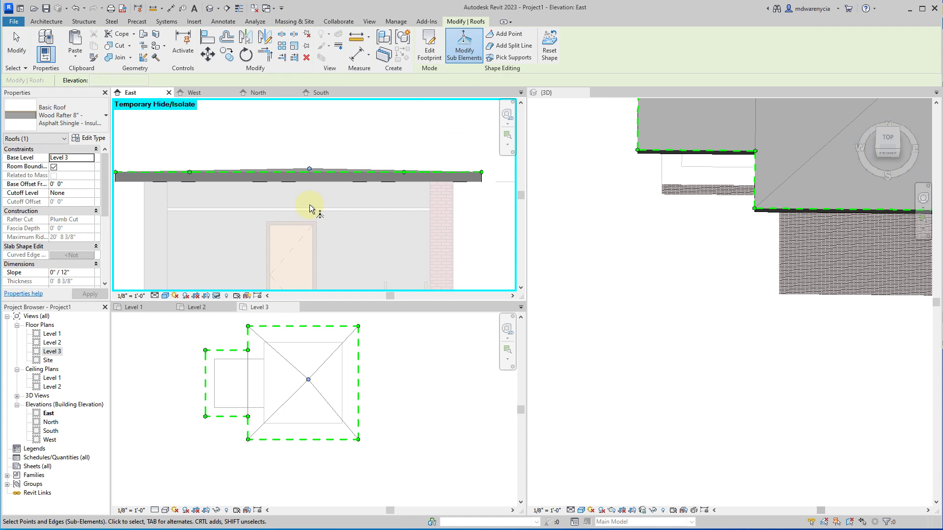
left_click(309, 169)
left_click_drag(308, 178, 310, 180)
- Set the elevation of the roof's centre point to -0' 3" and finish the shape editing
scroll(309, 178, "up", 2)
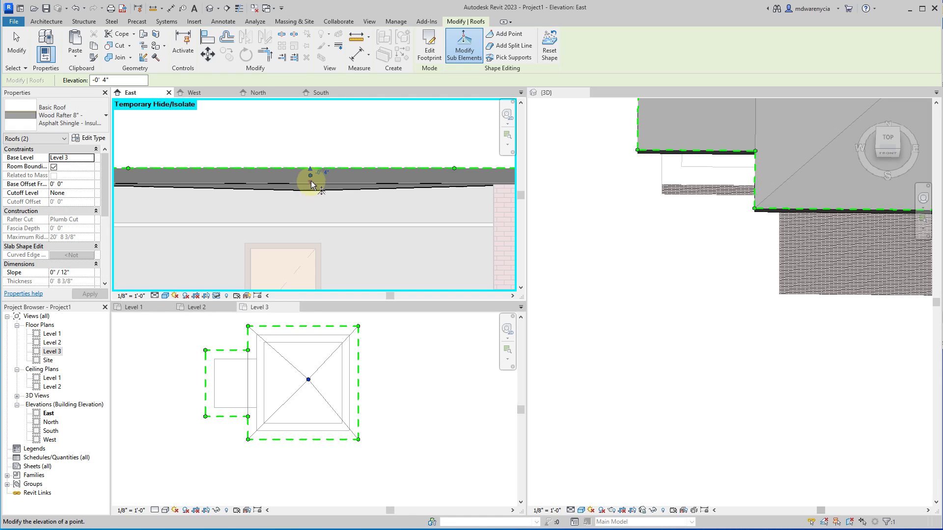
left_click(320, 173)
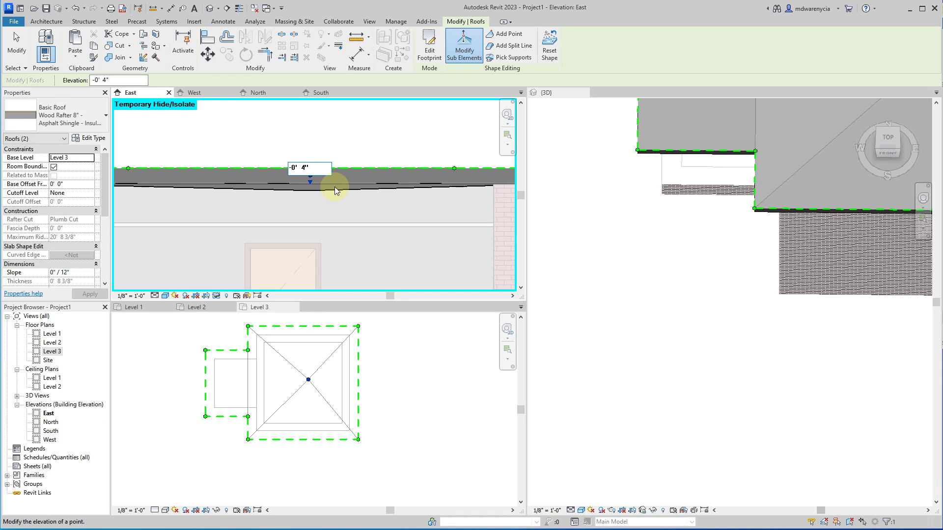
key("BackSpace")
type("3")
key("Return")
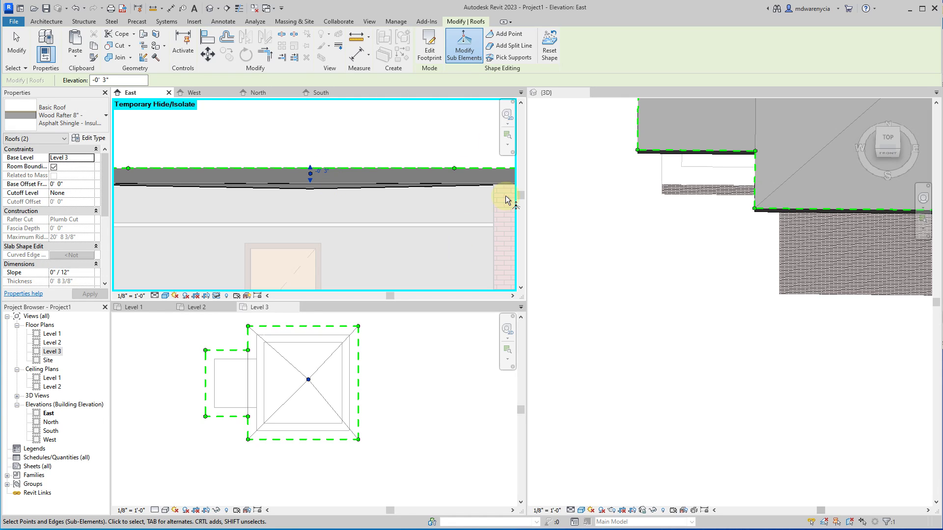
left_click(593, 265)
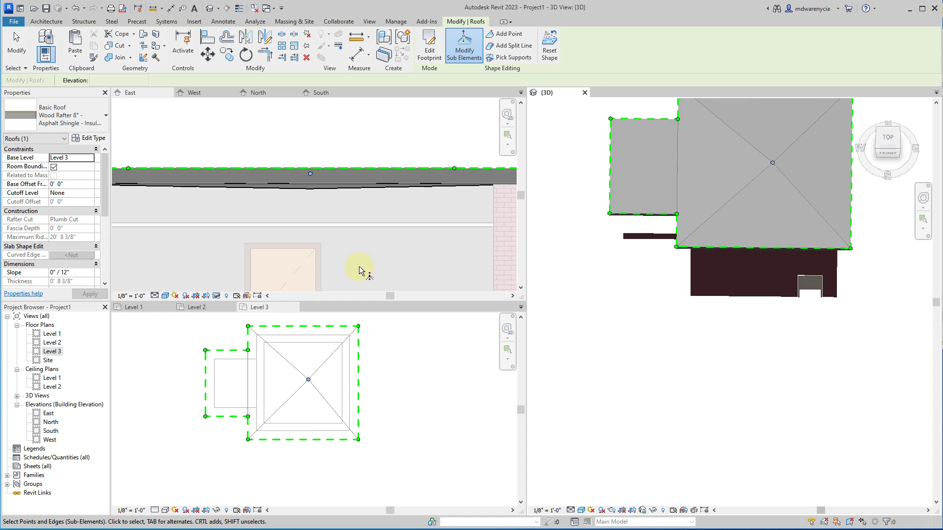
key("Escape")
key("Escape")
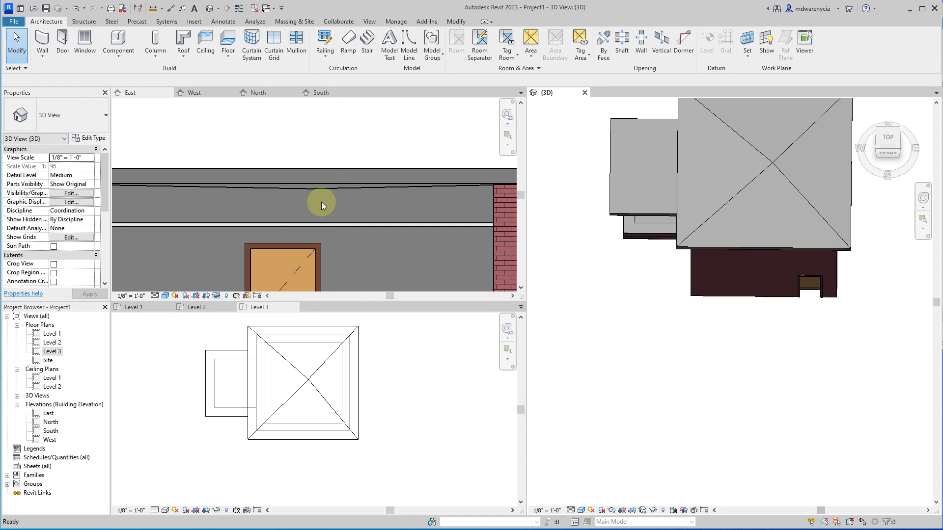
- Add a split line across the roof's smaller projecting part, from the main roof side to its outer edge, in the 3D view
middle_click_drag(781, 337, 787, 164, "shift")
scroll(788, 167, "up", 5)
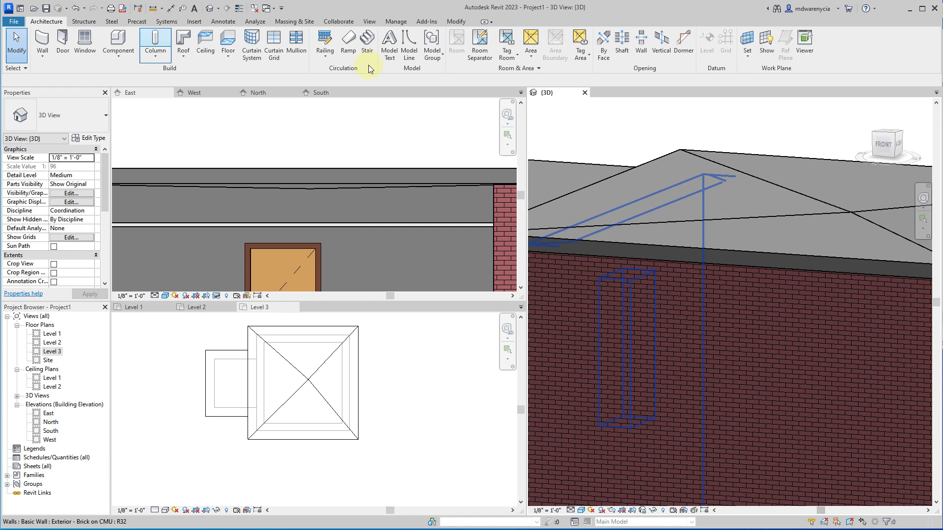
left_click(735, 167)
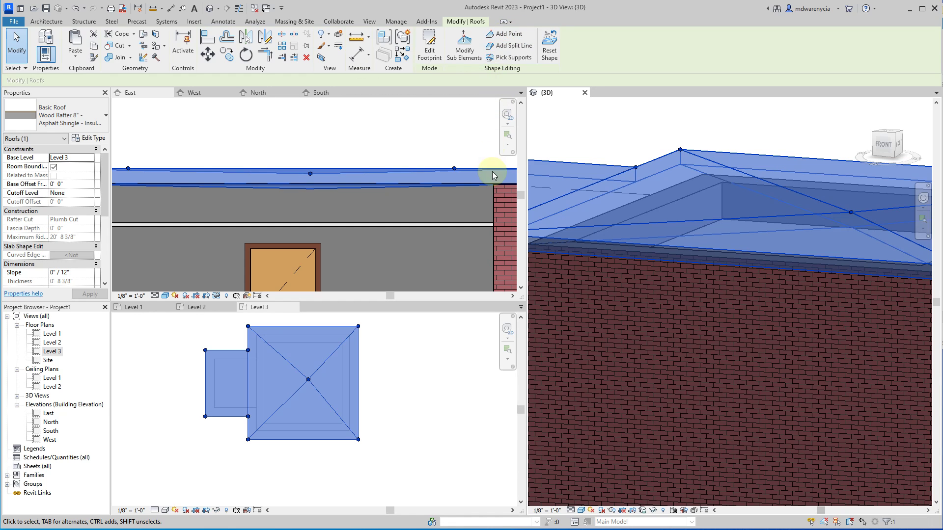
left_click(507, 57)
middle_click_drag(611, 225, 589, 248, "shift")
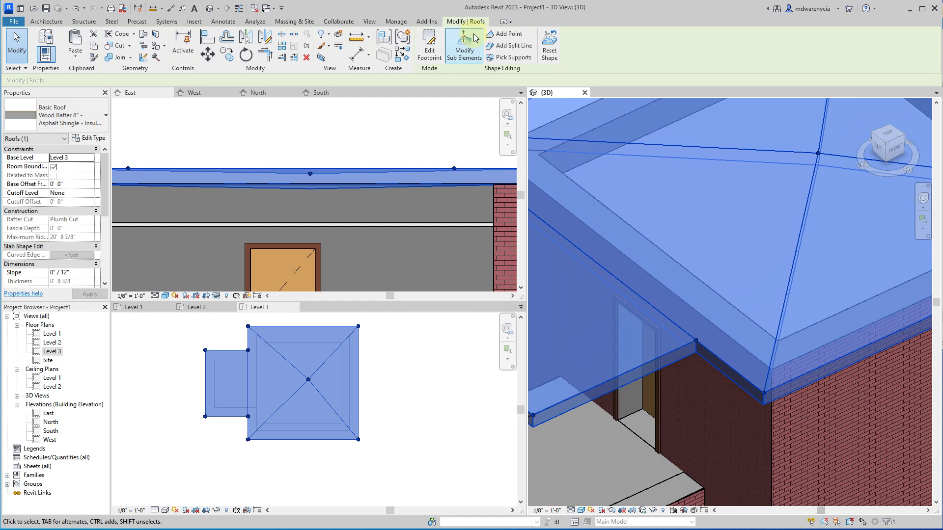
left_click(509, 45)
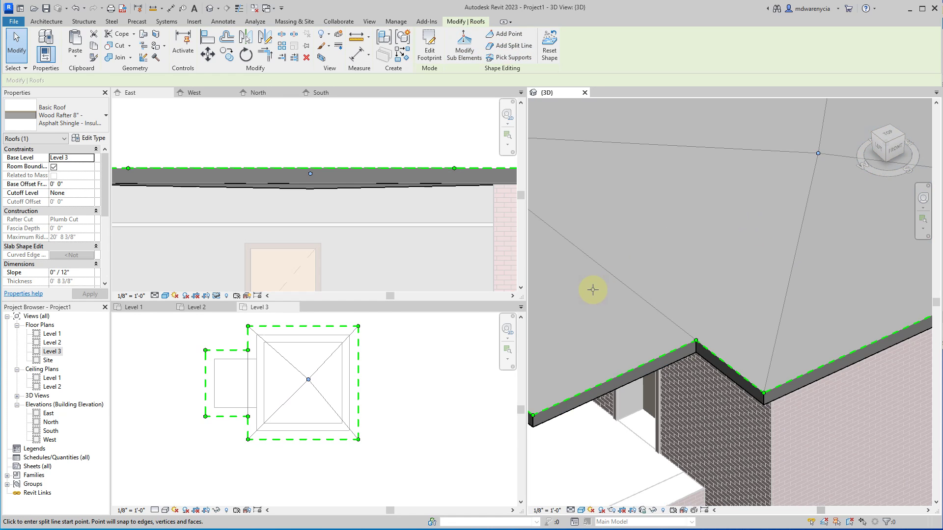
left_click(597, 263)
scroll(655, 267, "down", 5)
left_click(554, 310)
key("Escape")
key("Escape")
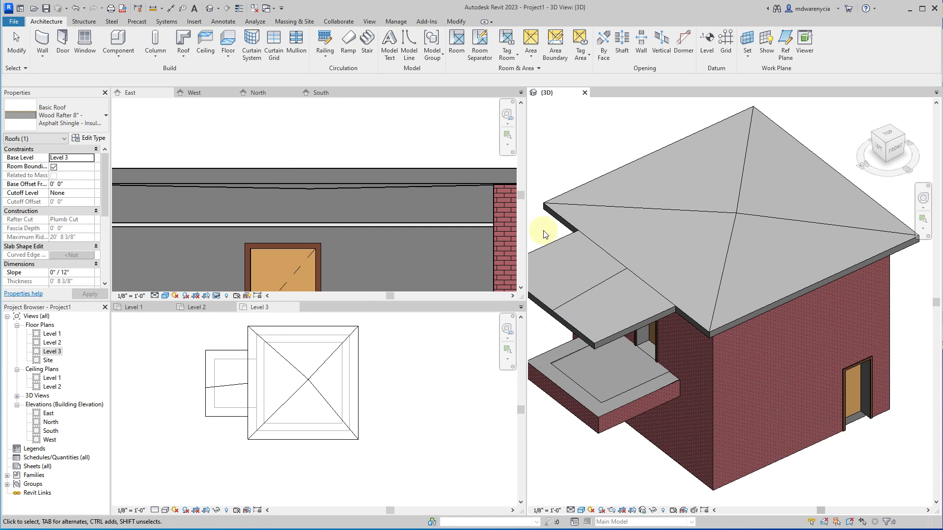
- Add a shape point on the projecting roof part beside the split line and set its elevation to 0' 6"
left_click(595, 241)
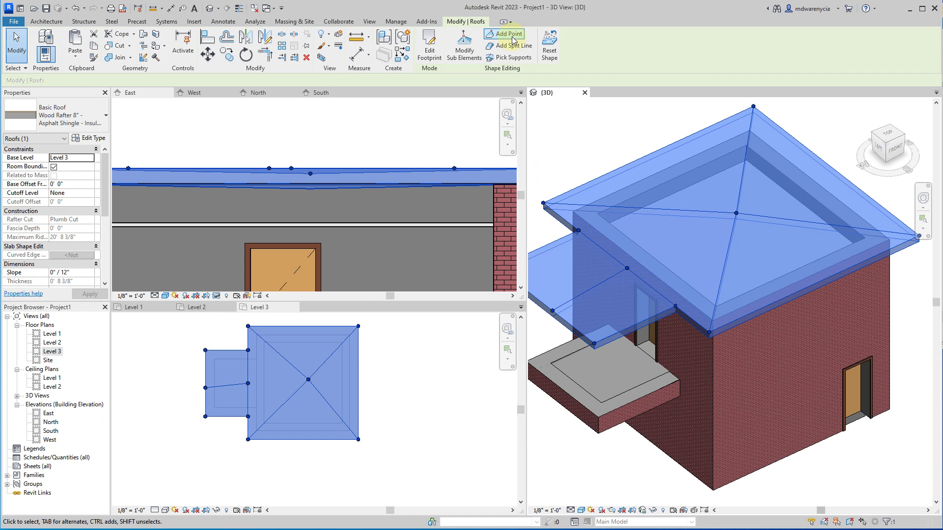
left_click(509, 34)
left_click(570, 267)
key("Escape")
left_click(582, 265)
type("6\"")
key("Return")
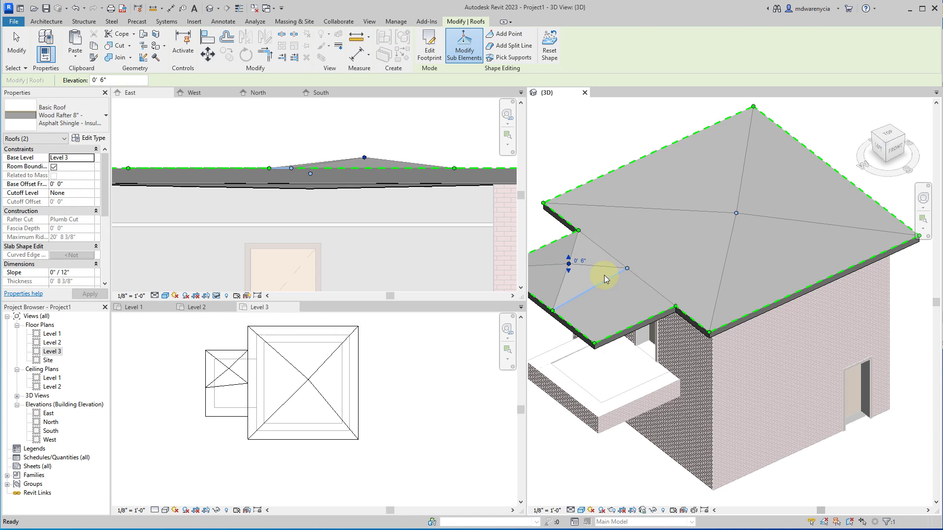
key("Escape")
key("Escape")
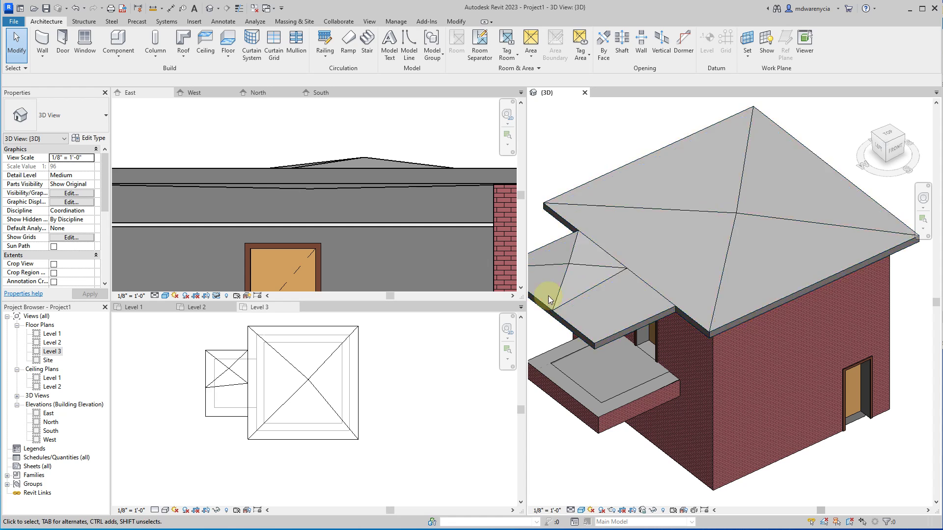
- Select the reshaped roof in the 3D view for further shape editing
scroll(752, 230, "down", 3)
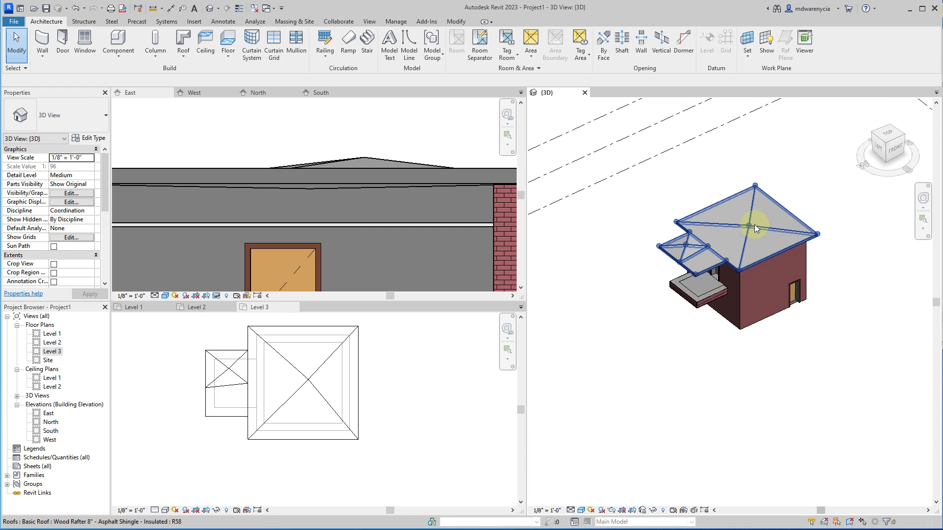
scroll(687, 255, "up", 6)
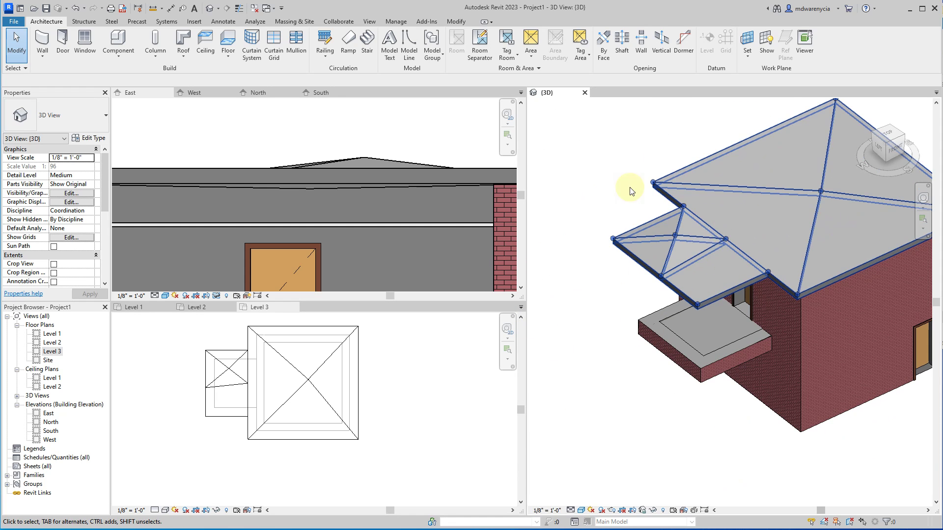
left_click(711, 183)
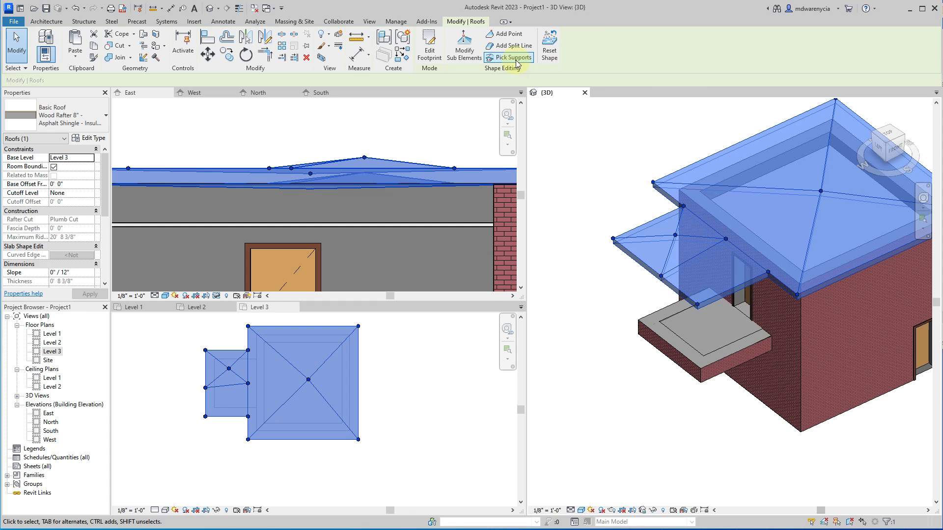